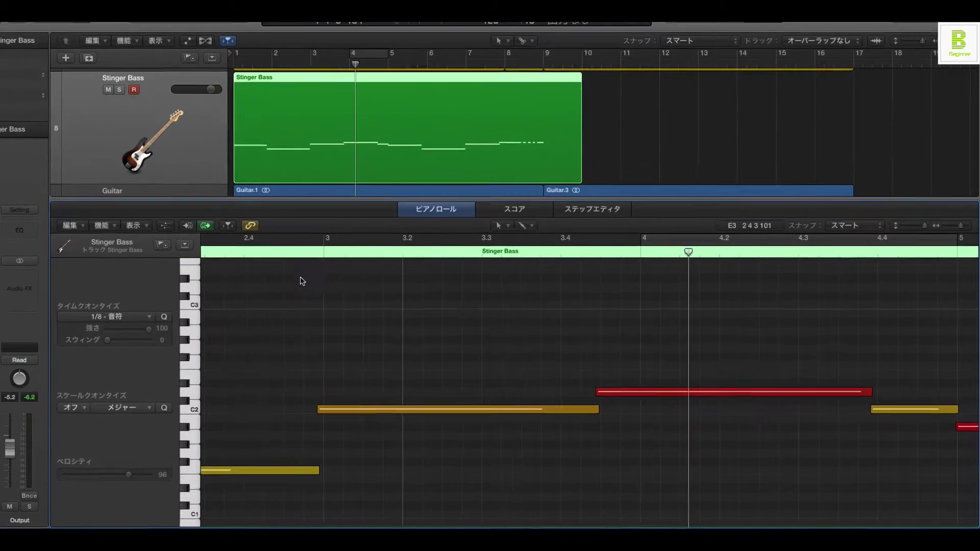
# Place the playhead at bar 3 in the Stinger Bass region and move the nearby C2 note to start exactly there.
pyautogui.hscroll(-2, 405, 340)
pyautogui.hscroll(-1, 332, 311)
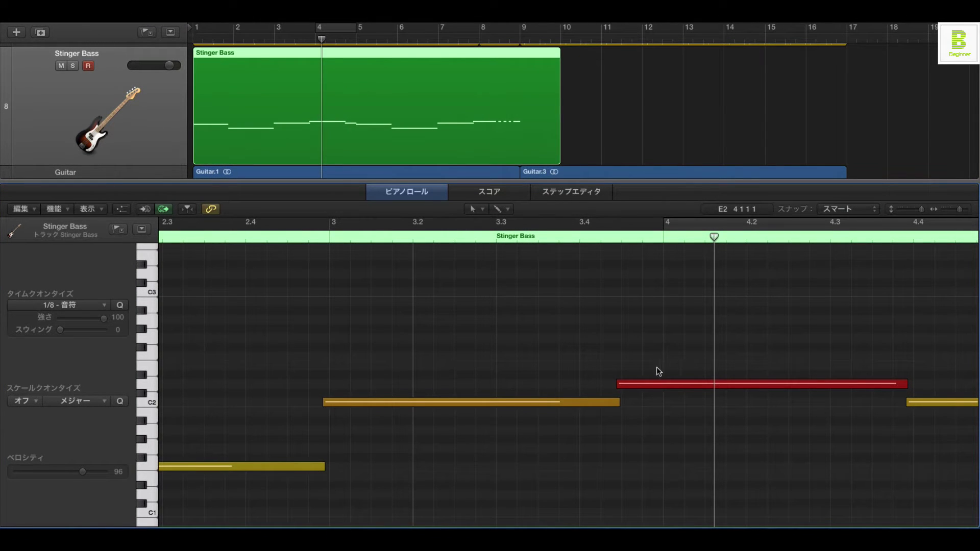
pyautogui.click(343, 403)
pyautogui.click(336, 404)
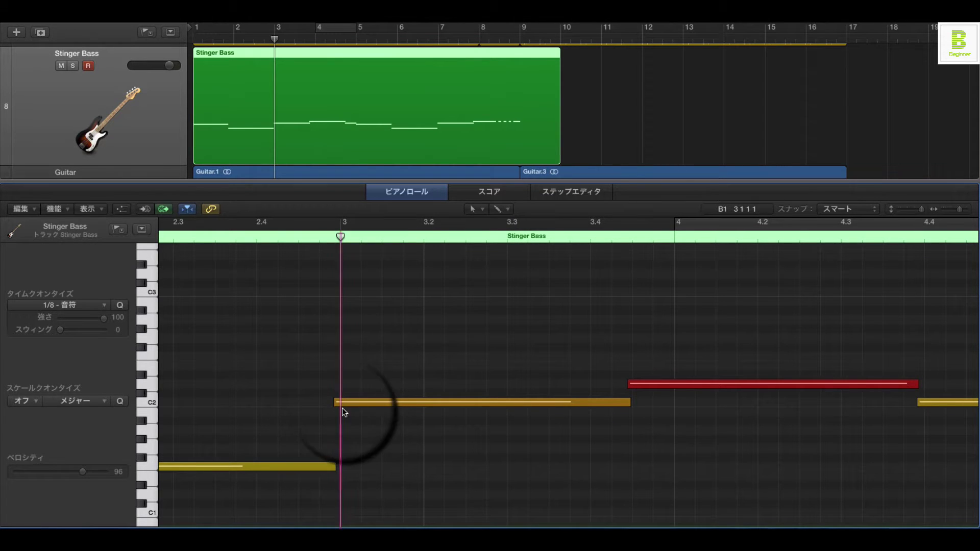
pyautogui.hscroll(-3, 342, 409)
pyautogui.moveTo(388, 404)
pyautogui.mouseDown()
pyautogui.moveTo(325, 404)
pyautogui.moveTo(390, 403)
pyautogui.moveTo(372, 401)
pyautogui.mouseUp()
# Fit the whole Stinger Bass region in the piano roll and select all of its notes.
pyautogui.hscroll(-5, 337, 398)
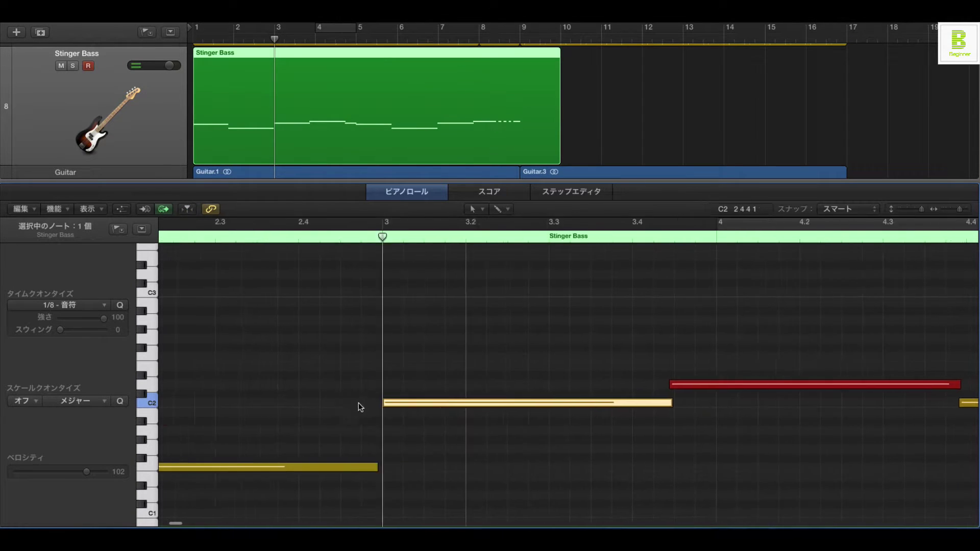
pyautogui.hscroll(6, 354, 406)
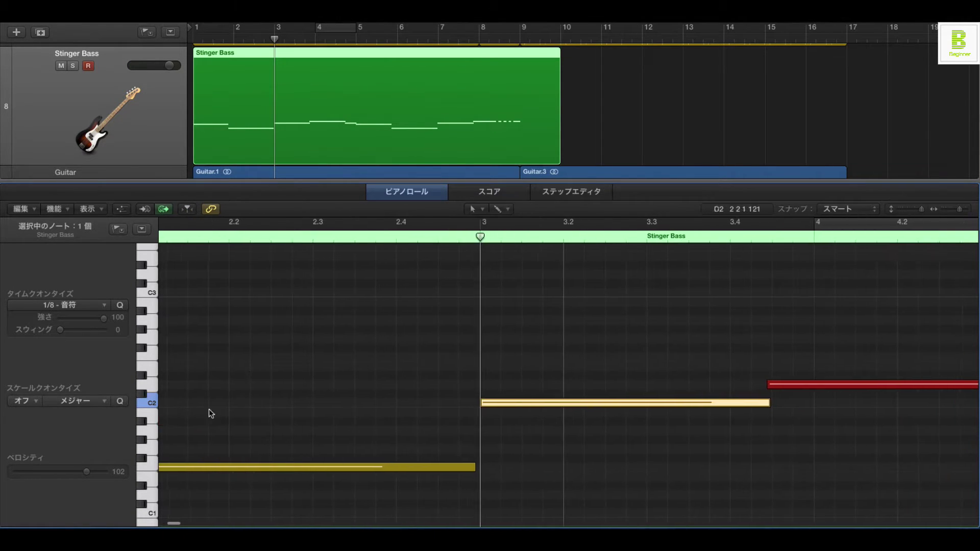
pyautogui.hscroll(5, 565, 351)
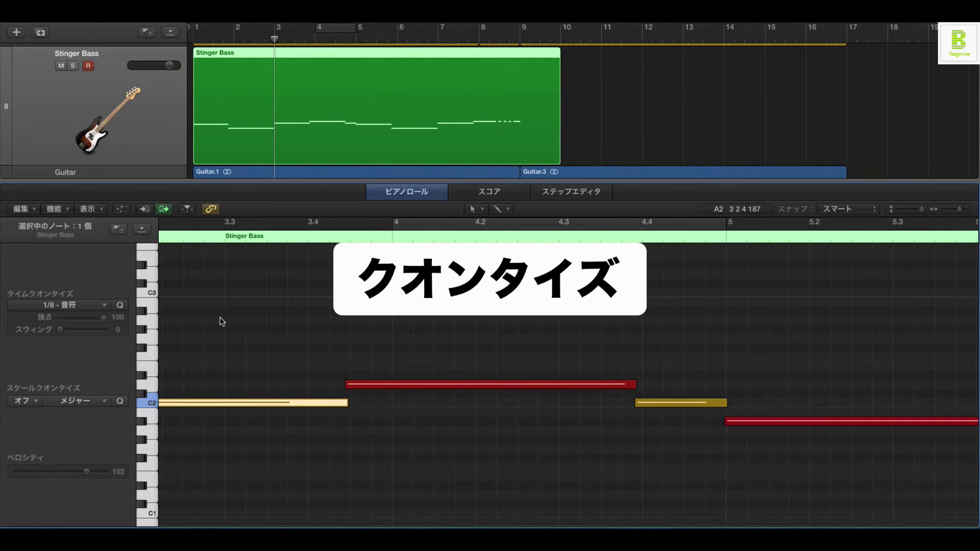
pyautogui.hscroll(8, 286, 329)
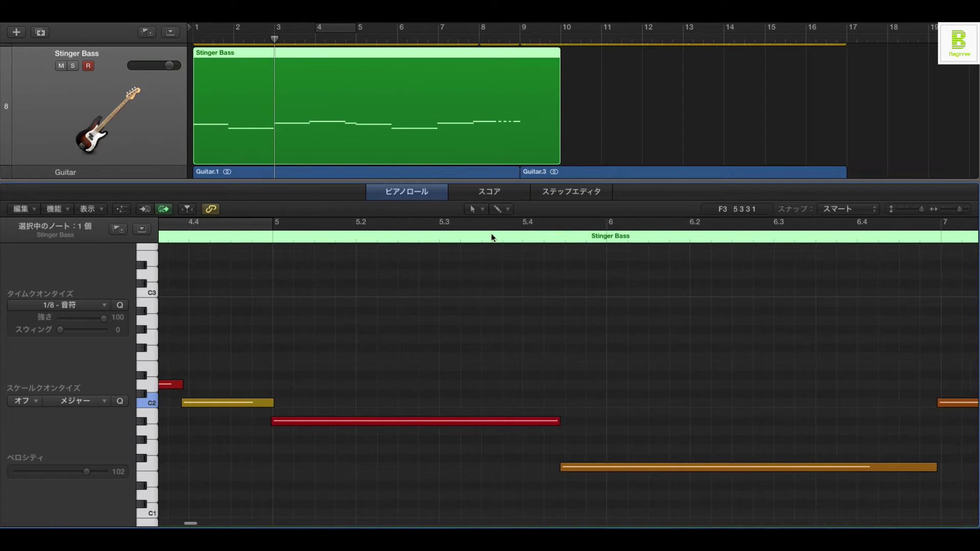
pyautogui.click(484, 237)
pyautogui.press('z')
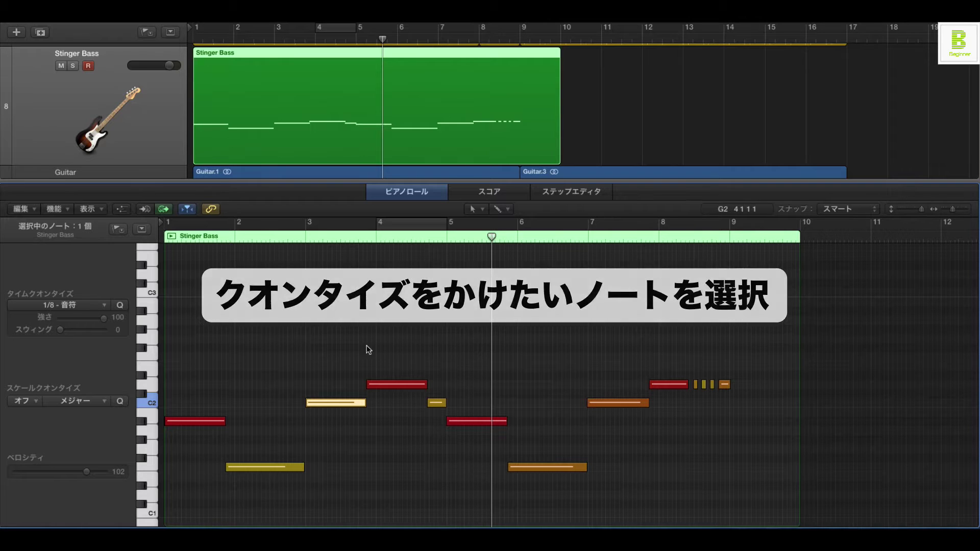
pyautogui.moveTo(206, 364); pyautogui.dragTo(745, 508)
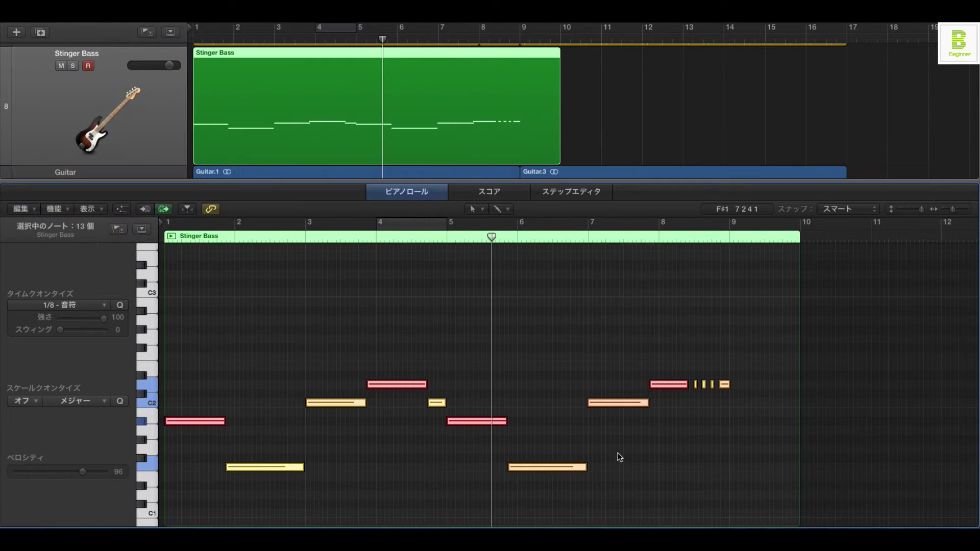
# Enlarge the tracks area, clear the selection and select every region in the project.
pyautogui.moveTo(603, 181); pyautogui.dragTo(584, 440)
pyautogui.click(628, 240)
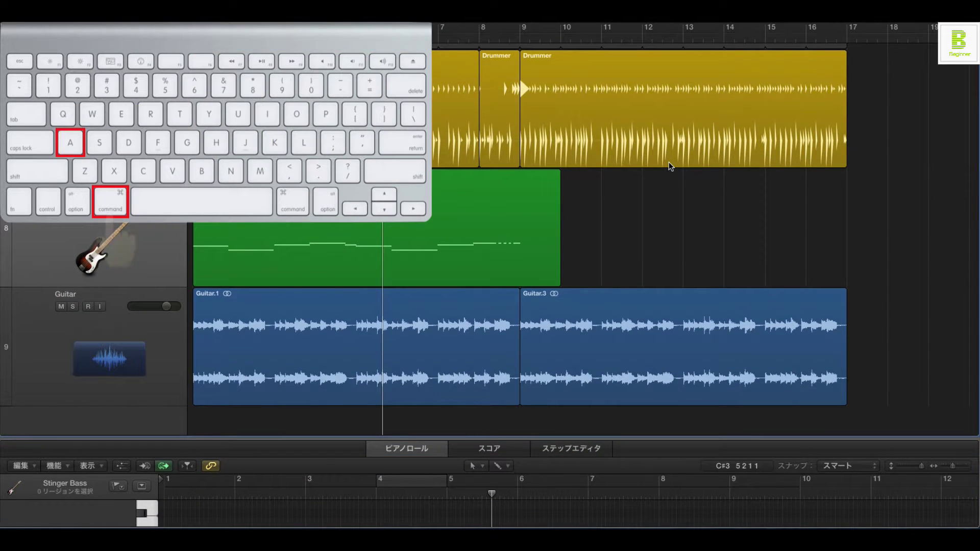
pyautogui.press('super+a')
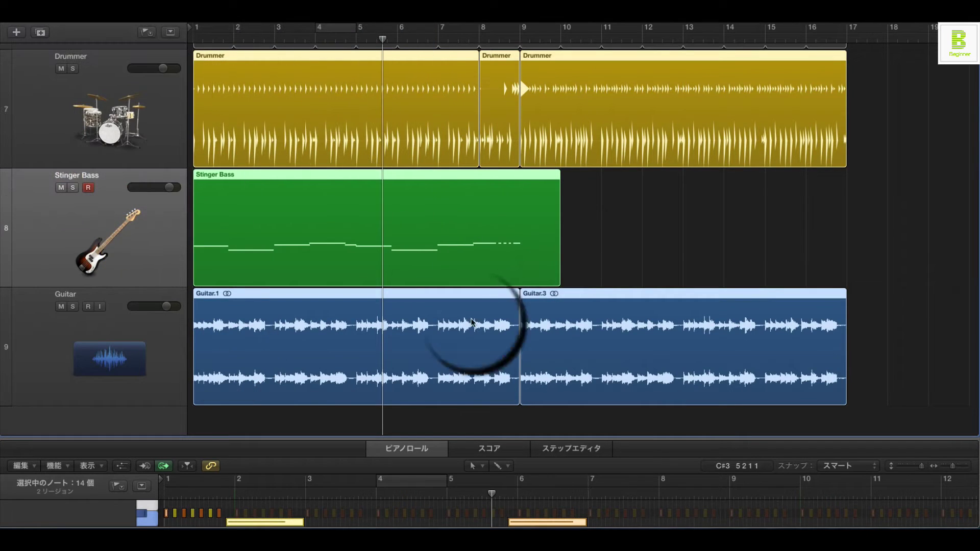
pyautogui.scroll(3, 471, 235)
pyautogui.scroll(-4, 472, 235)
pyautogui.scroll(1, 472, 239)
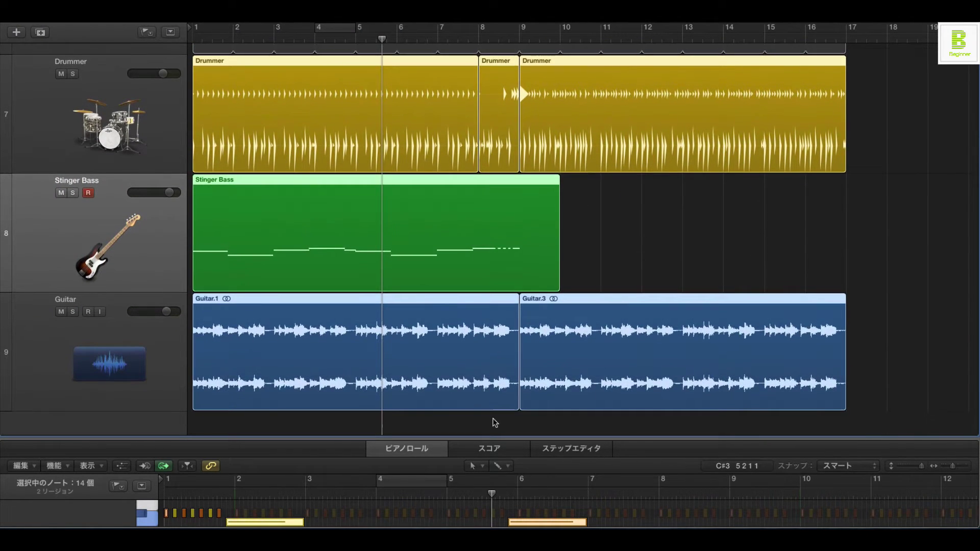
# Select only the Stinger Bass region and enlarge the piano roll, placing the playhead just before bar 7.
pyautogui.click(639, 260)
pyautogui.click(400, 236)
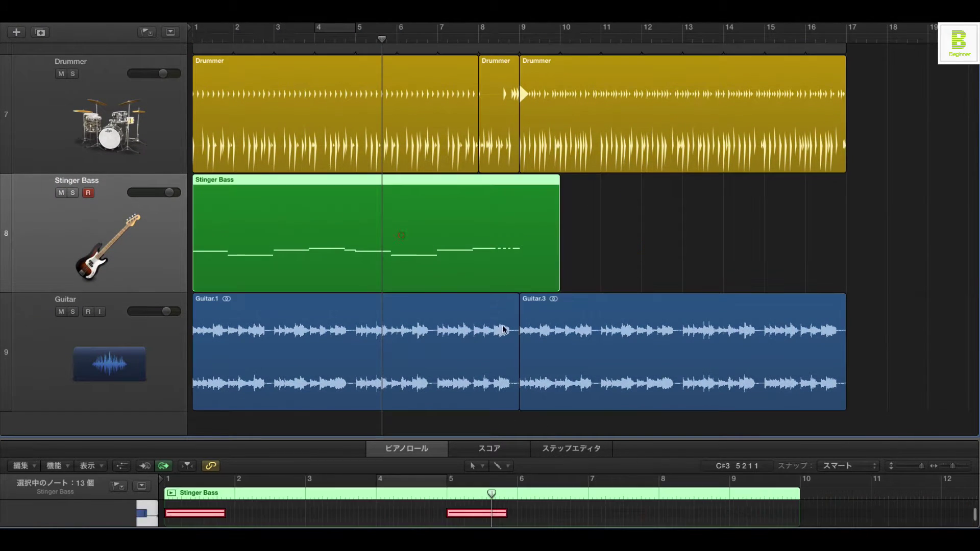
pyautogui.moveTo(585, 439); pyautogui.dragTo(580, 159)
pyautogui.click(583, 212)
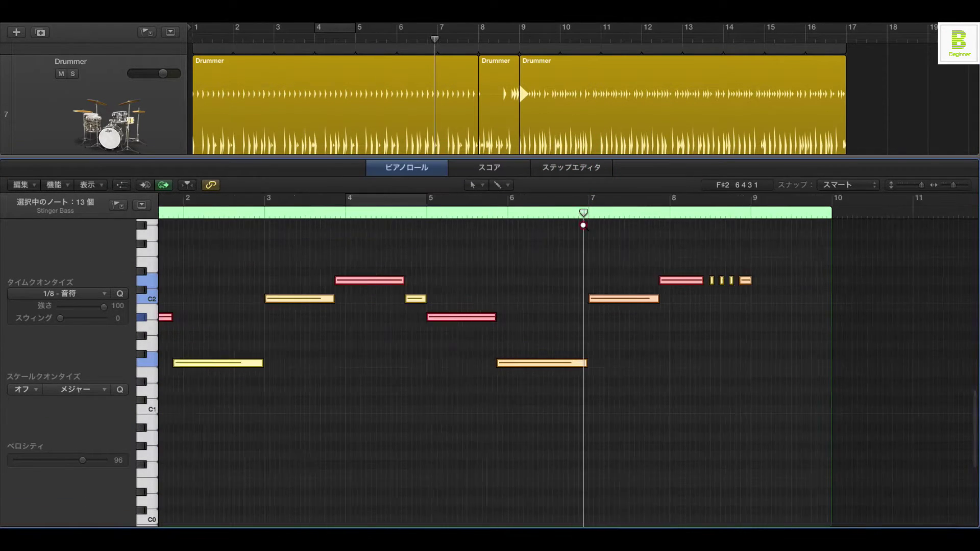
# Quantize all selected Stinger Bass notes to 1/8 notes, then undo the quantization and clear the note selection.
pyautogui.scroll(5, 578, 321)
pyautogui.hscroll(5, 579, 321)
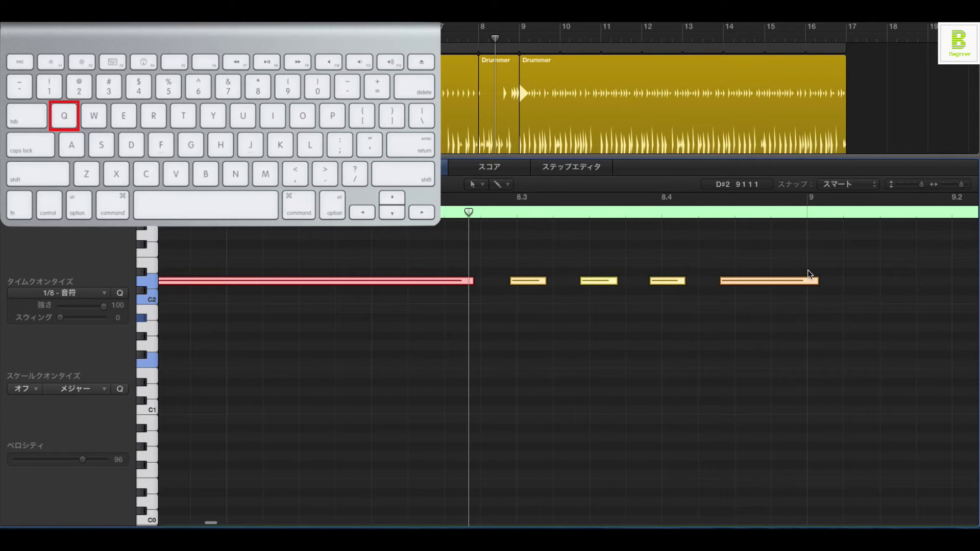
pyautogui.press('q')
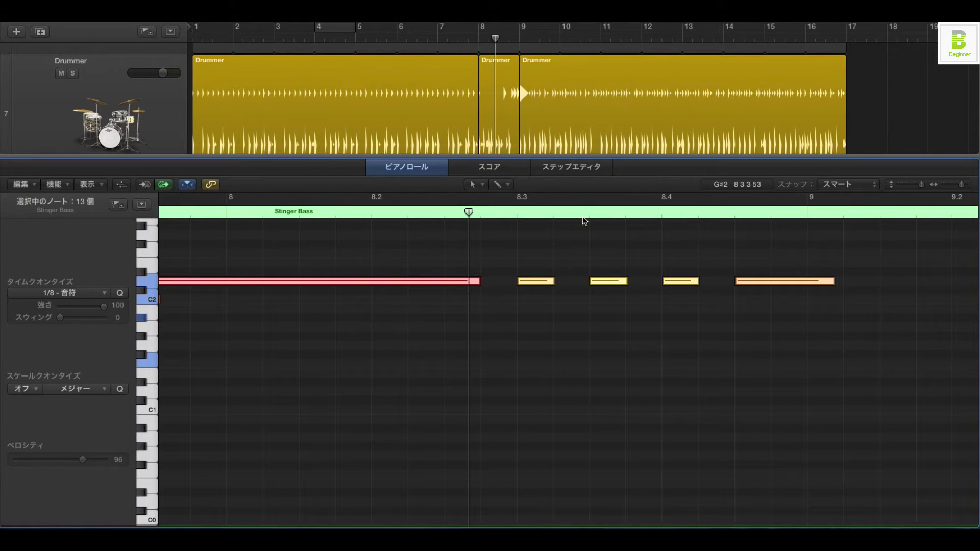
pyautogui.hscroll(-2, 706, 359)
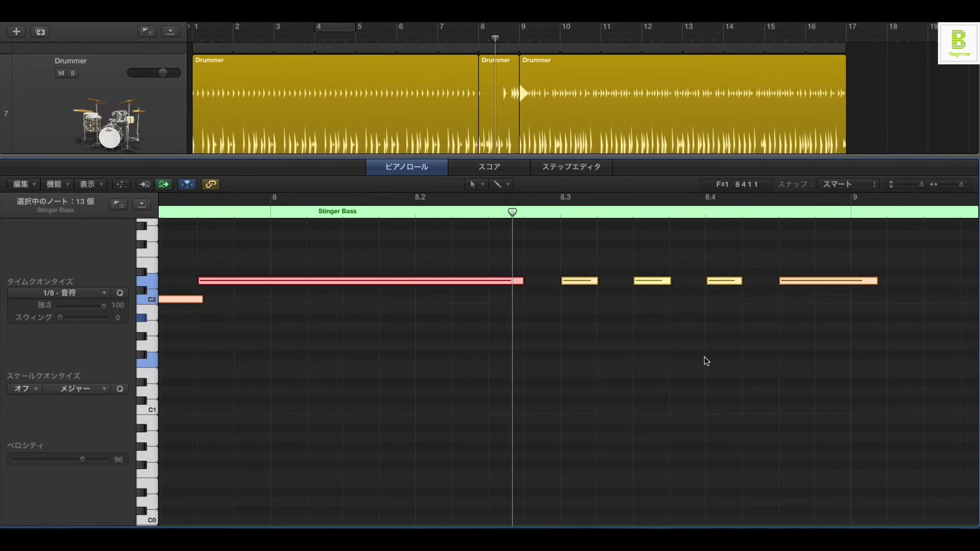
pyautogui.click(690, 356)
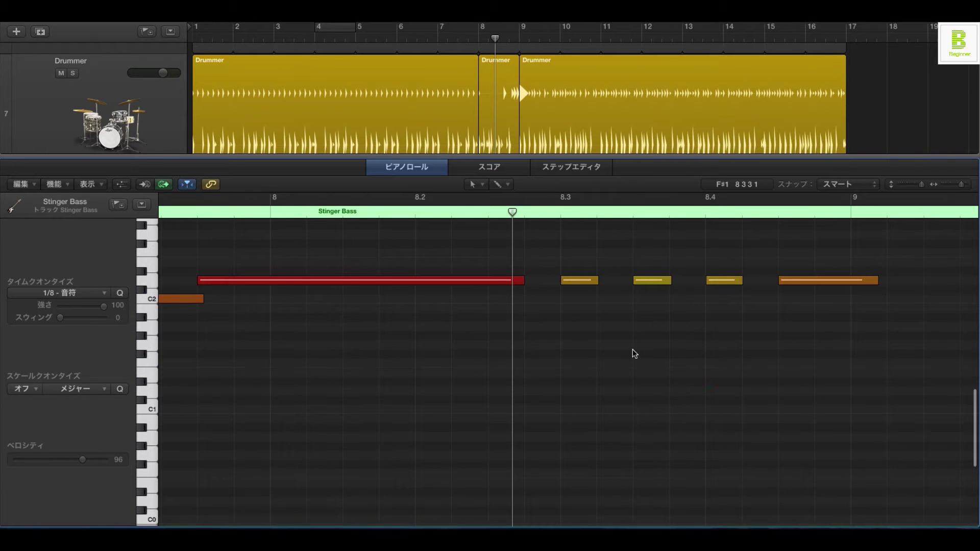
pyautogui.press('super+z')
pyautogui.click(617, 356)
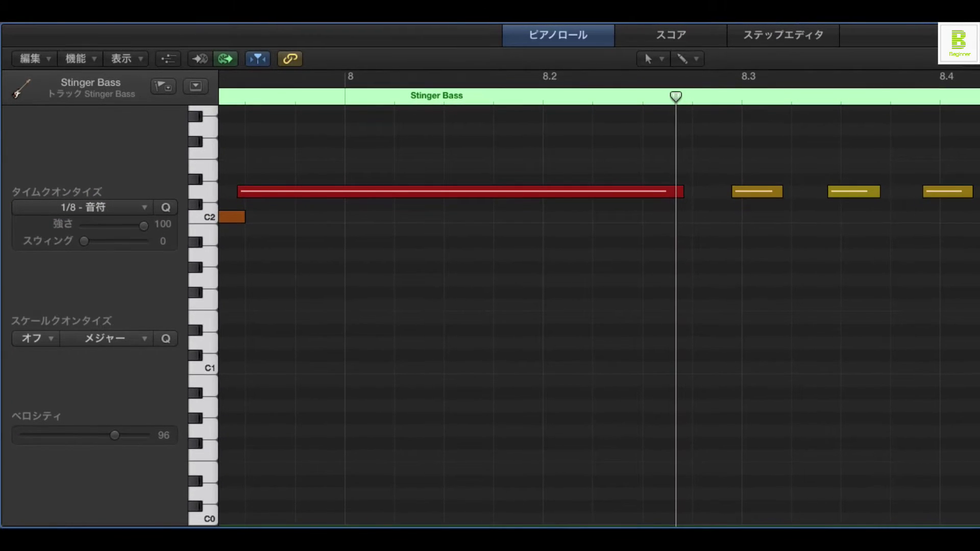
# Select the short D2 note near beat 8.3 and place the playhead at 8.3 to compare its start with the grid.
pyautogui.click(750, 191)
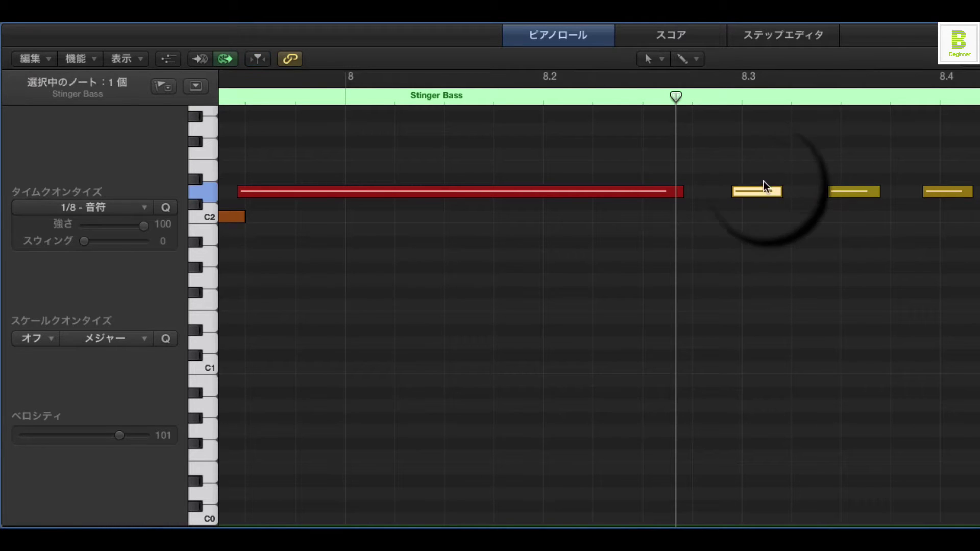
pyautogui.moveTo(747, 188)
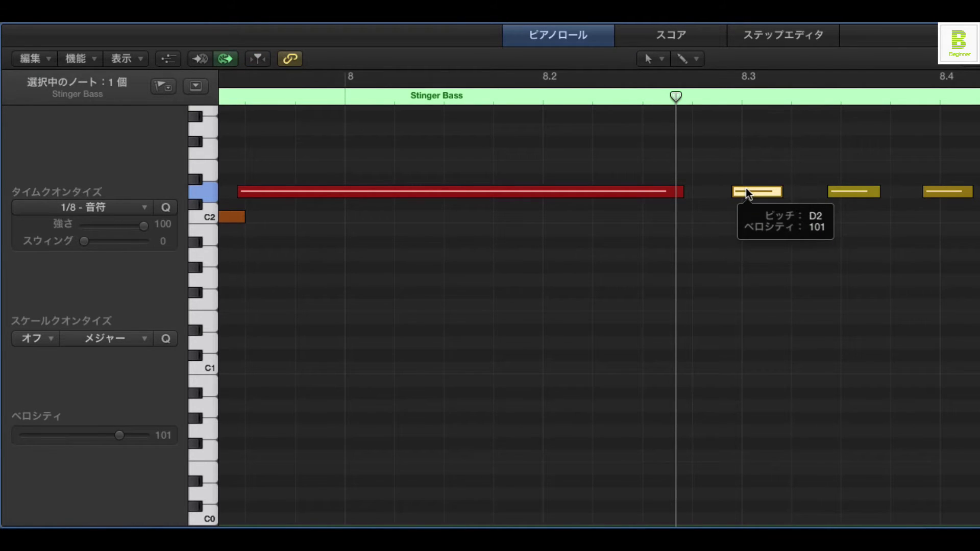
pyautogui.click(740, 98)
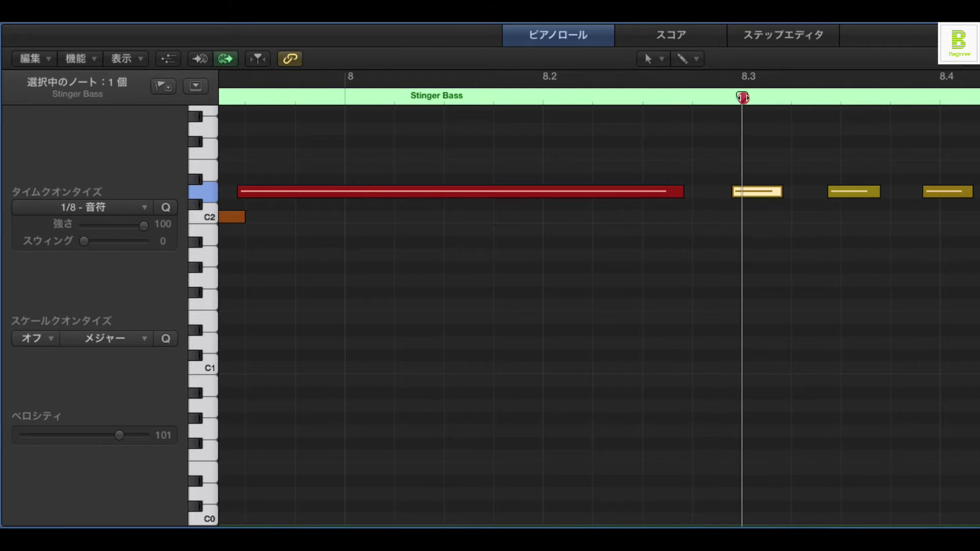
pyautogui.click(741, 195)
pyautogui.moveTo(740, 194)
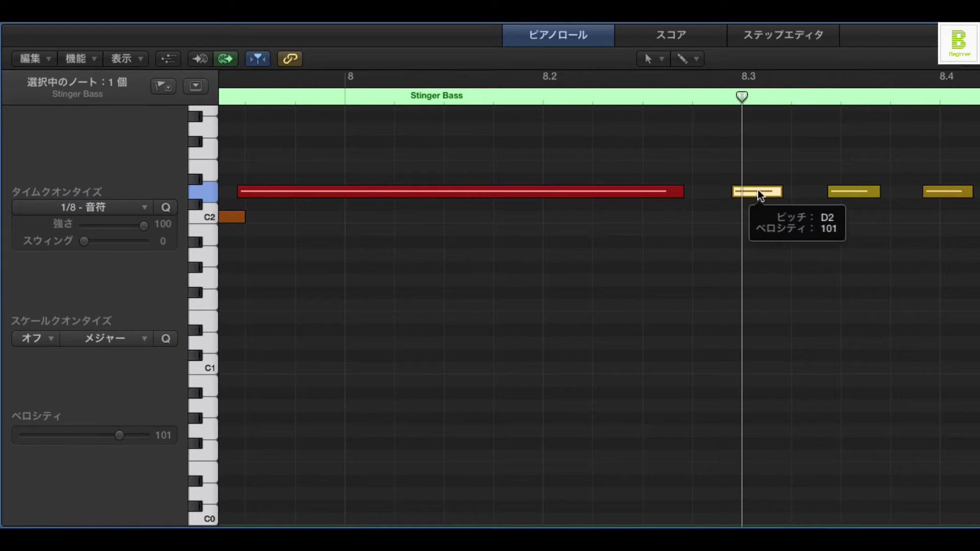
# Shorten the long D2 note to end just past beat 8.2 and align the following short D2 note to 8.3.
pyautogui.moveTo(683, 191); pyautogui.dragTo(601, 194)
pyautogui.moveTo(751, 193); pyautogui.dragTo(693, 193)
pyautogui.press('super+z')
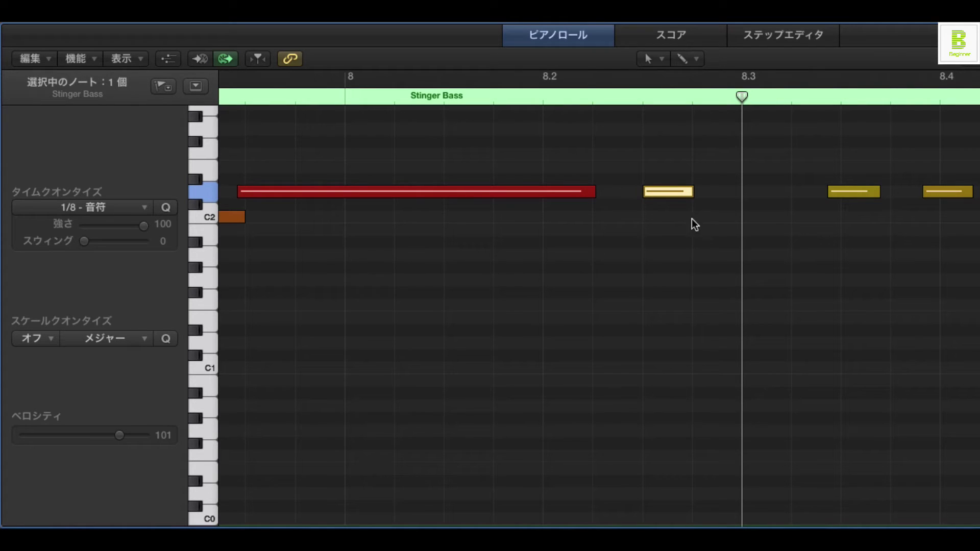
pyautogui.moveTo(664, 193); pyautogui.dragTo(759, 194)
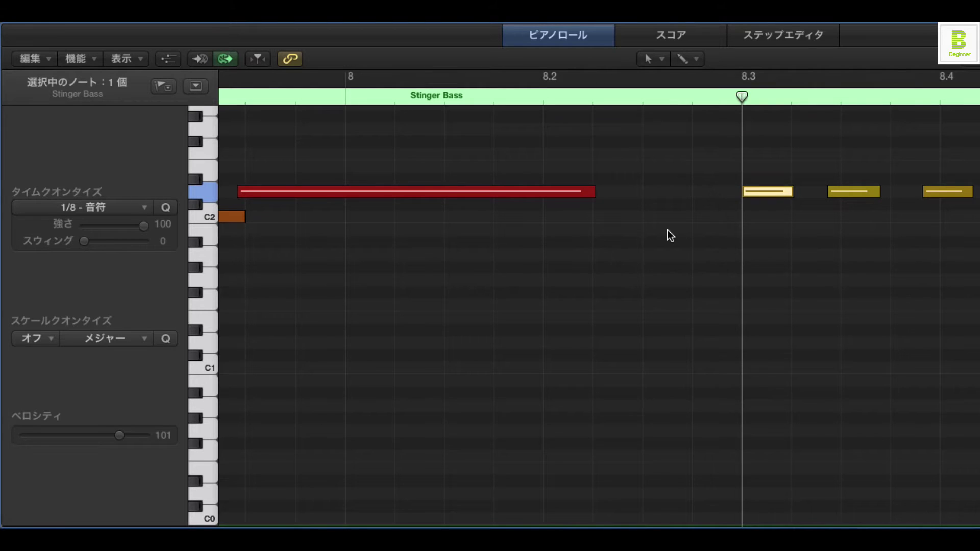
# Select the four D2 notes from beat 8.3 onward and quantize them to 1/8 notes.
pyautogui.hscroll(2, 977, 205)
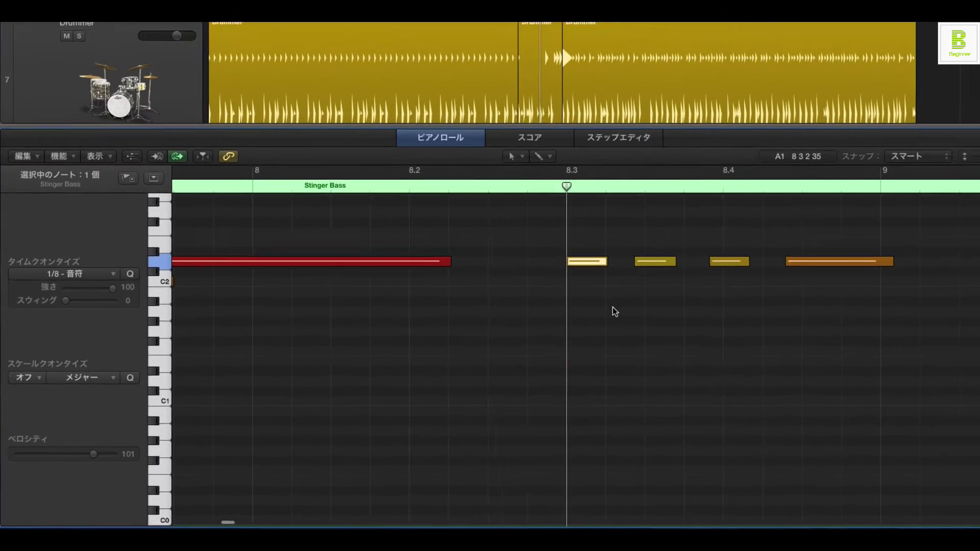
pyautogui.click(551, 351)
pyautogui.moveTo(485, 260); pyautogui.dragTo(753, 300)
pyautogui.press('q')
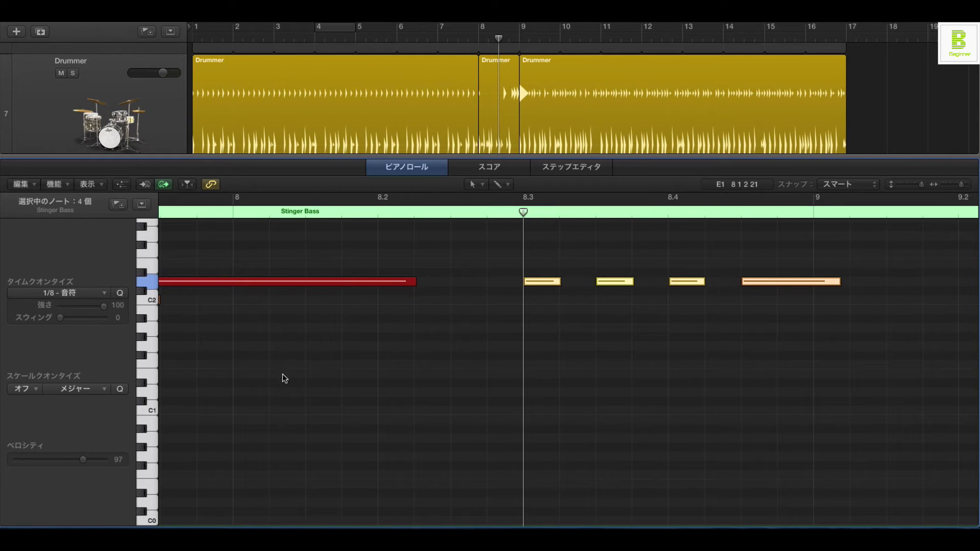
# Set the time quantize value to 1/4 note for the four D2 notes from beat 8.3 onward.
pyautogui.click(491, 258)
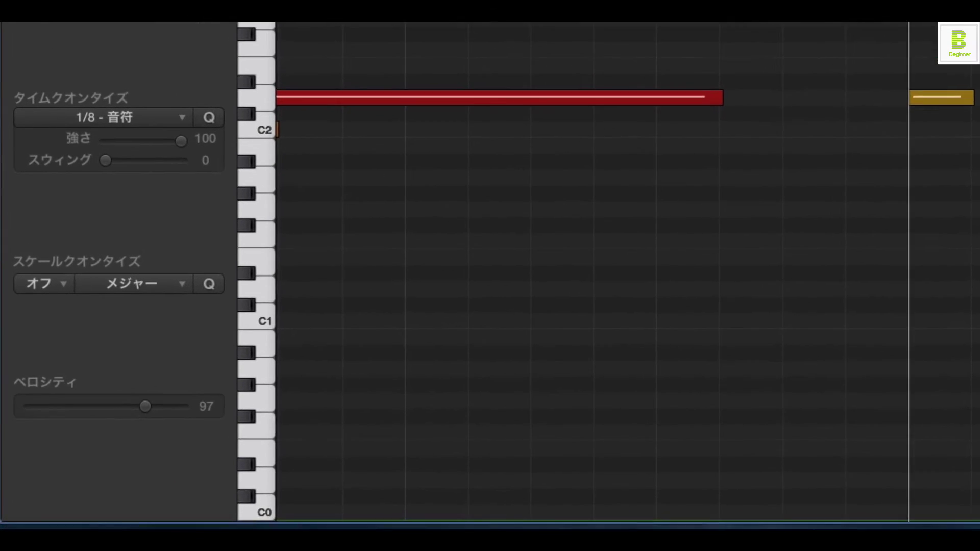
pyautogui.click(51, 293)
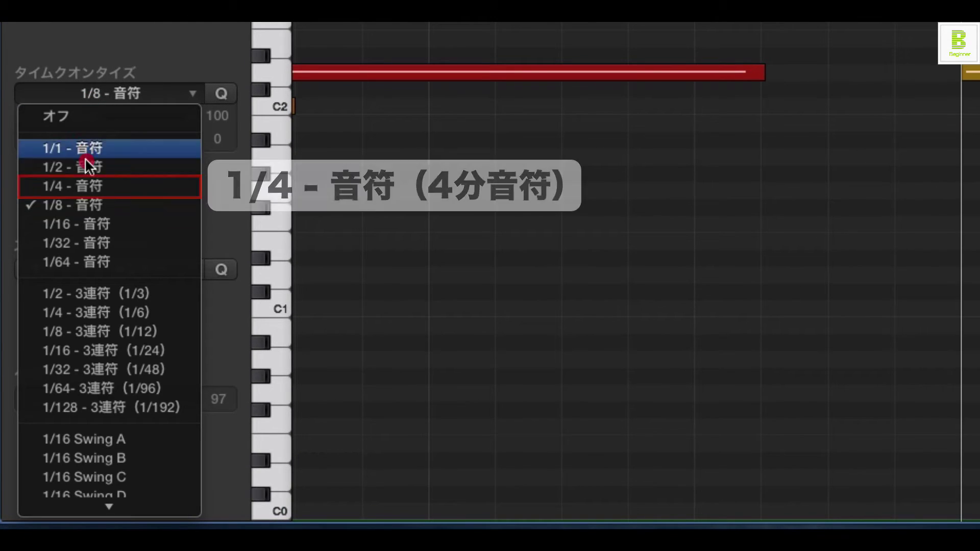
pyautogui.click(87, 186)
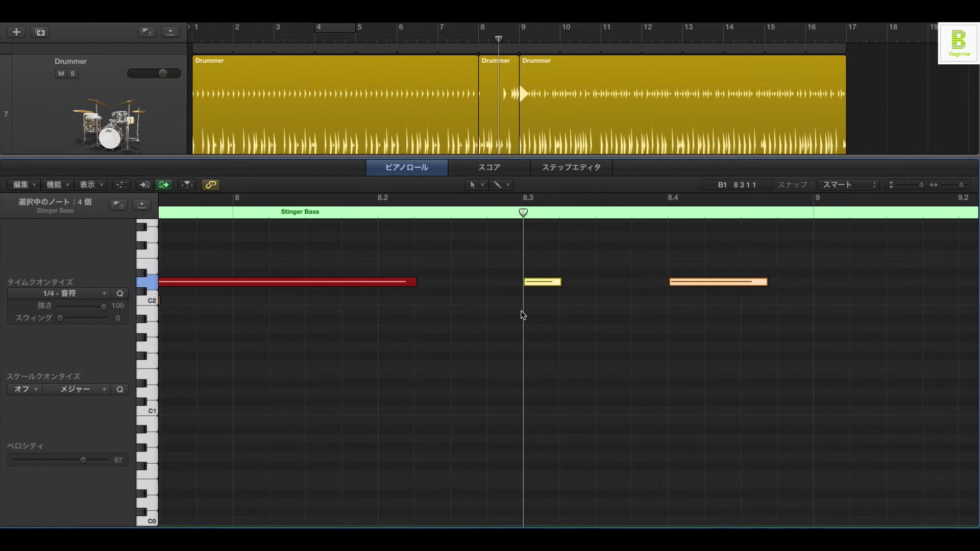
# Step the playhead through the quarter-note positions from beat 8 toward 8.4, then undo the 1/4-note quantization.
pyautogui.click(231, 212)
pyautogui.click(377, 212)
pyautogui.click(555, 210)
pyautogui.click(648, 212)
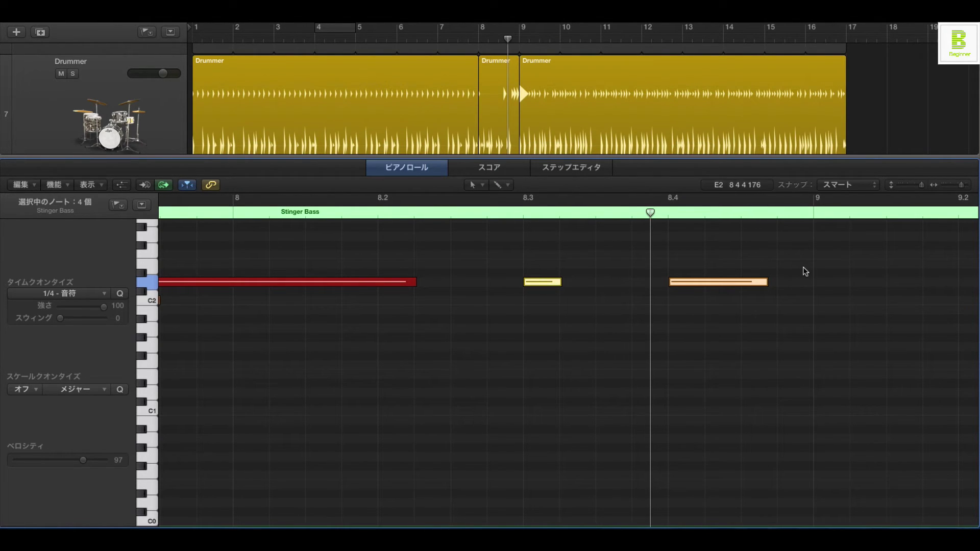
pyautogui.press('super+z')
# Set the time quantize value to 1/8 note and quantize all notes of the Stinger Bass region.
pyautogui.press('z')
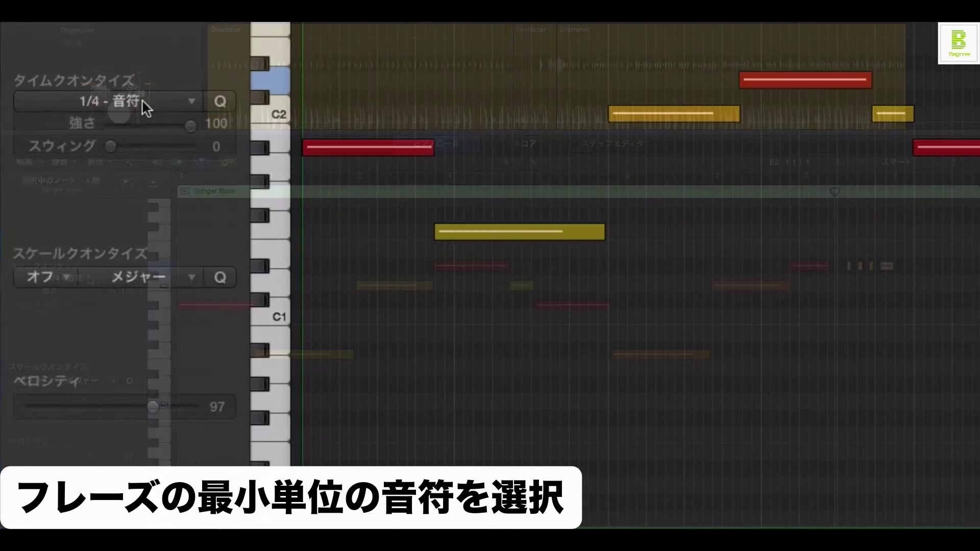
pyautogui.click(85, 279)
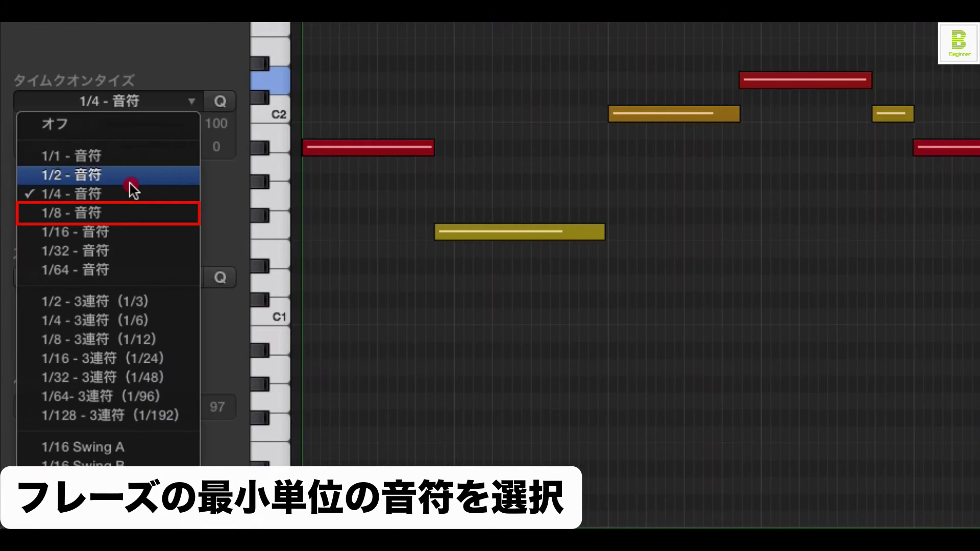
pyautogui.click(143, 204)
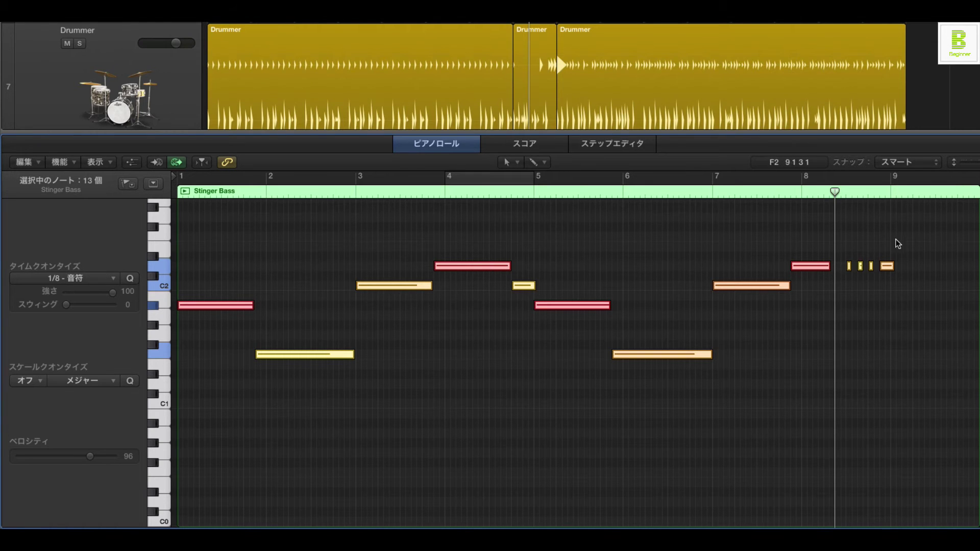
pyautogui.press('q')
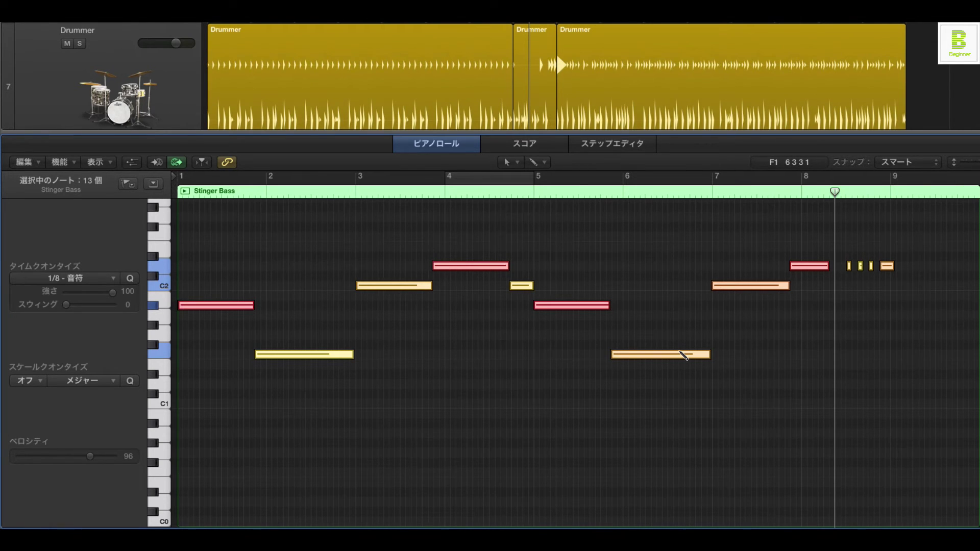
pyautogui.click(678, 354)
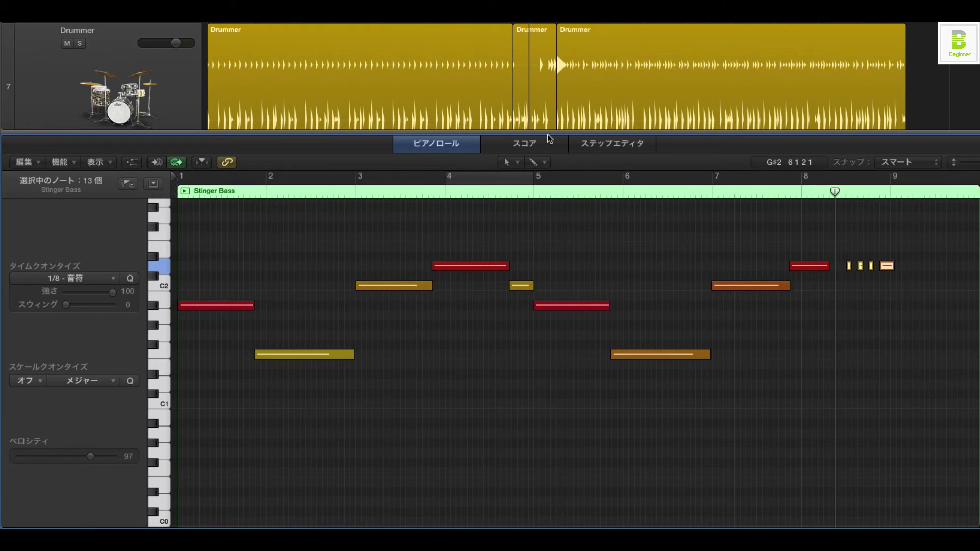
# Shorten the Stinger Bass region to end at bar 9 and place a copy of it starting at bar 9.
pyautogui.moveTo(550, 137); pyautogui.dragTo(551, 401)
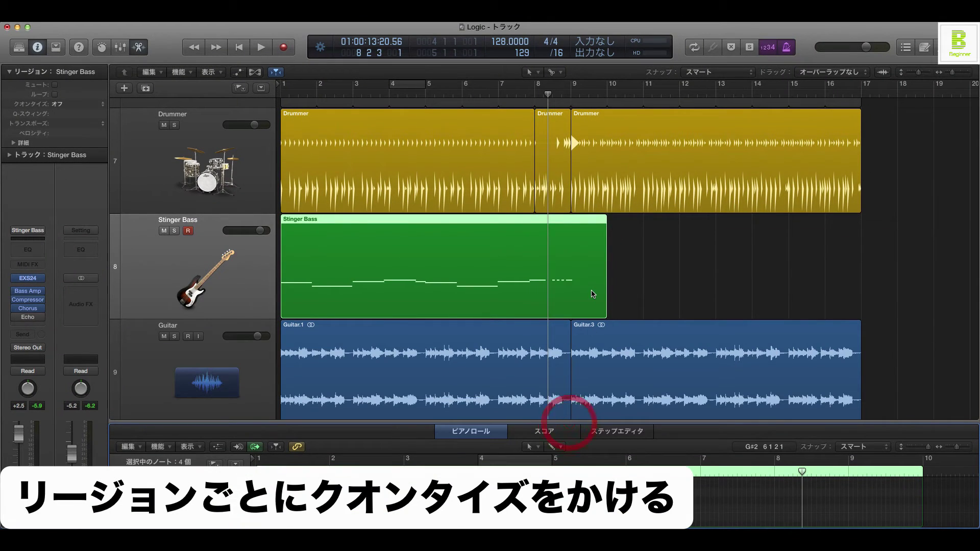
pyautogui.moveTo(605, 313); pyautogui.dragTo(570, 257)
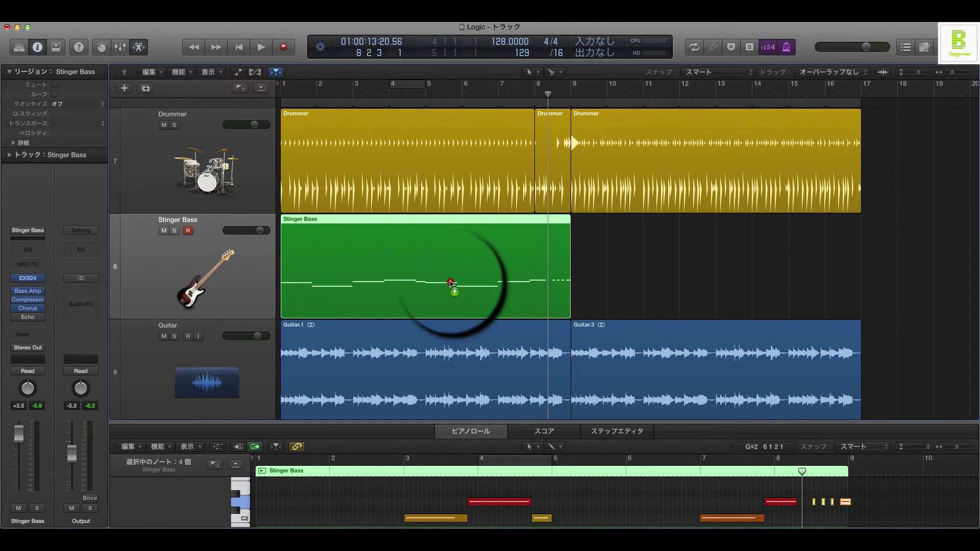
pyautogui.moveTo(449, 280); pyautogui.dragTo(695, 285)
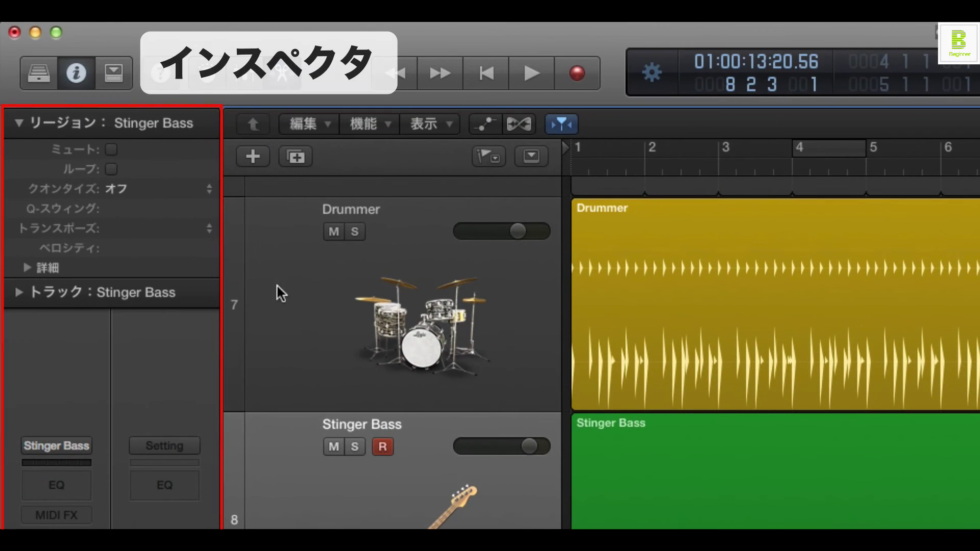
# Set the region quantize parameter of the copied Stinger Bass region at bar 9 to 1/8 note.
pyautogui.click(77, 73)
pyautogui.click(19, 125)
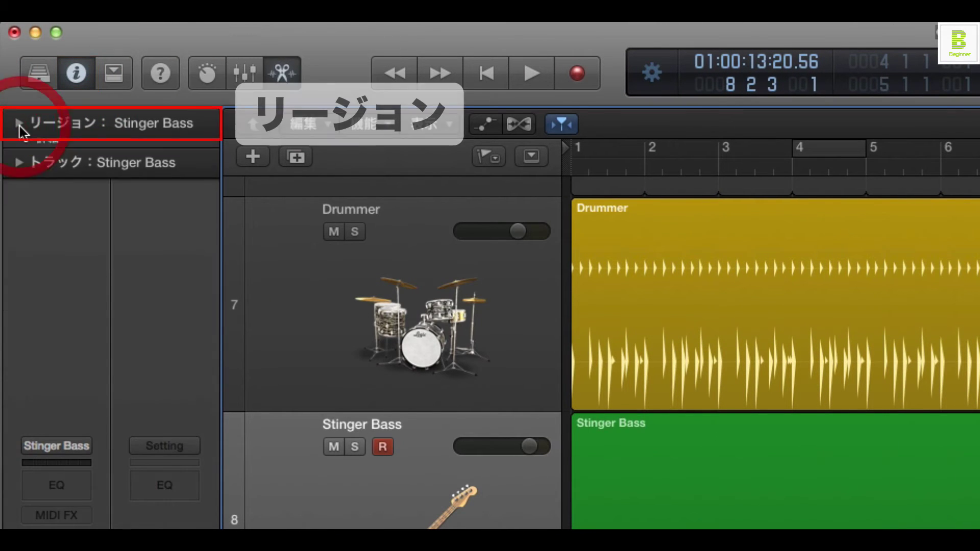
pyautogui.click(19, 124)
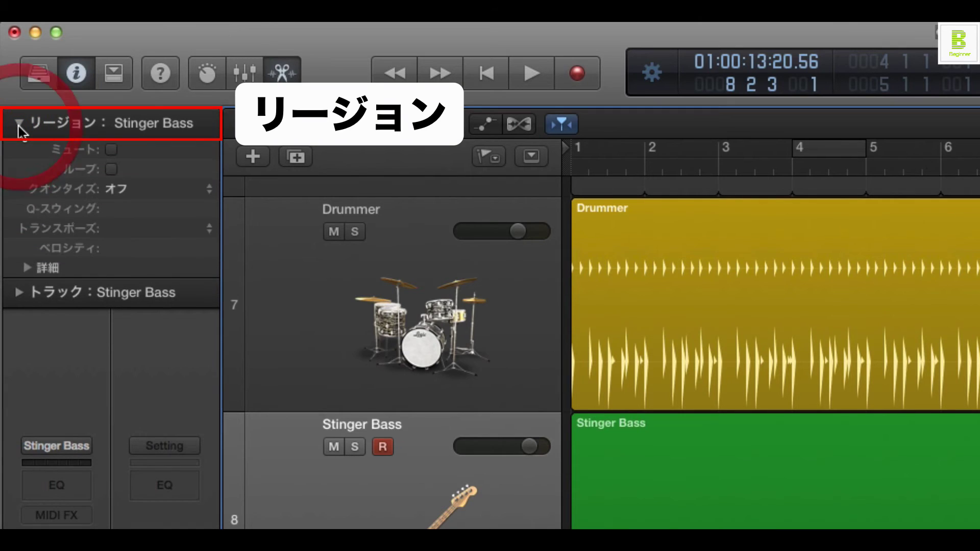
pyautogui.click(125, 189)
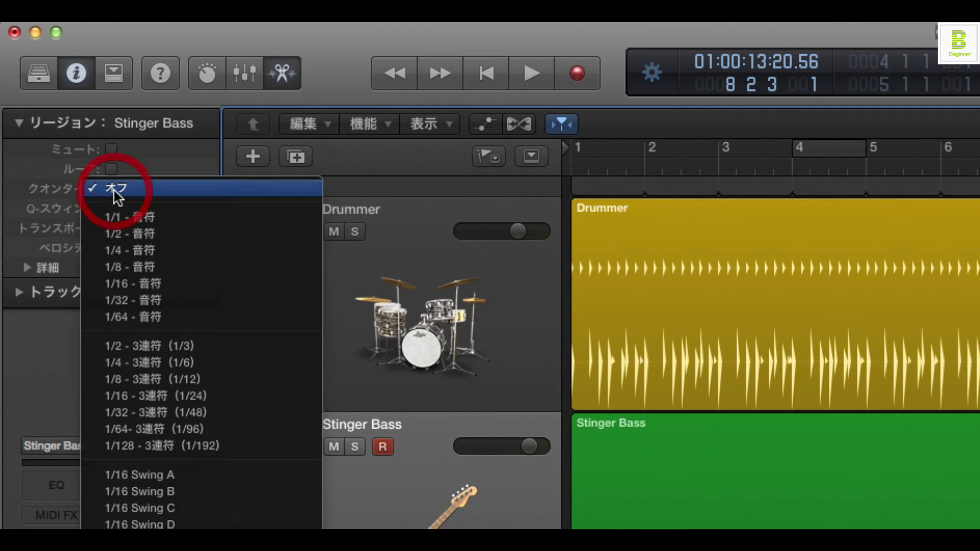
pyautogui.click(124, 267)
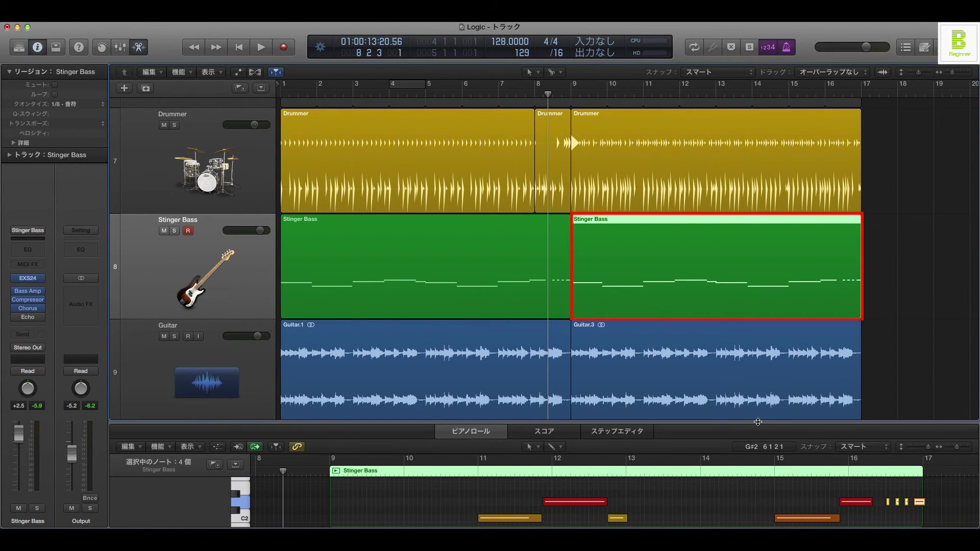
# Compare the notes of the original and copied Stinger Bass regions in an enlarged piano roll, then return the playhead to the start.
pyautogui.moveTo(757, 421); pyautogui.dragTo(755, 274)
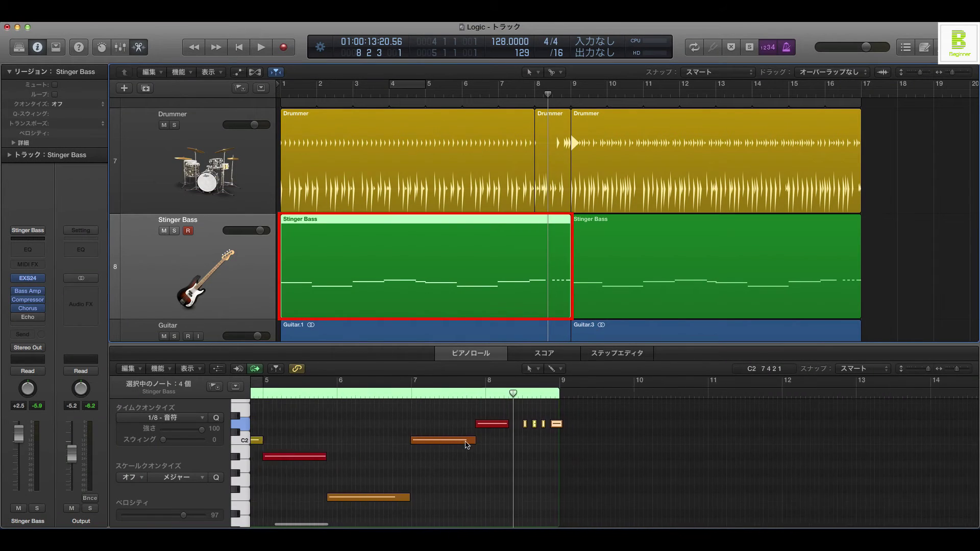
pyautogui.click(492, 400)
pyautogui.press('super+Right')
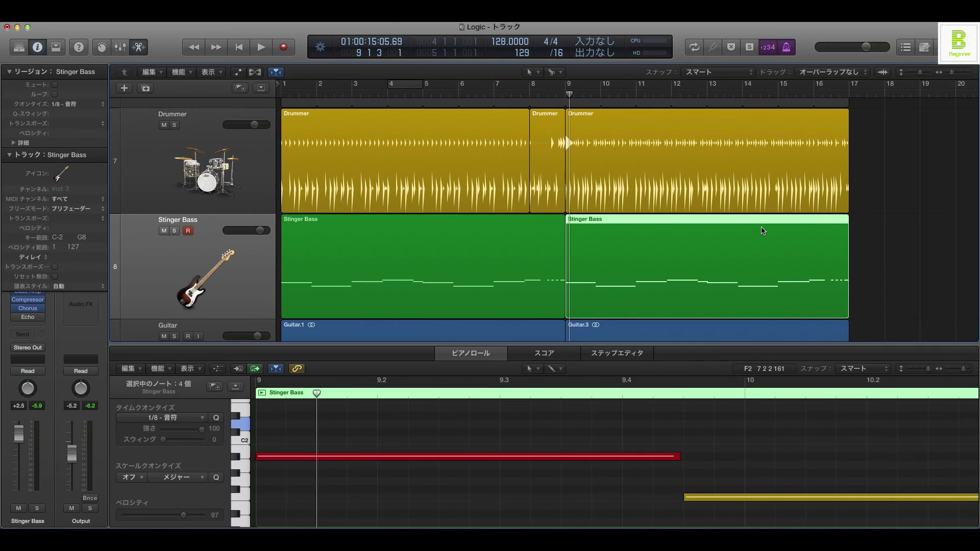
pyautogui.press('Return')
# Delete the copied Stinger Bass region at bar 9 and undo the deletion.
pyautogui.click(740, 243)
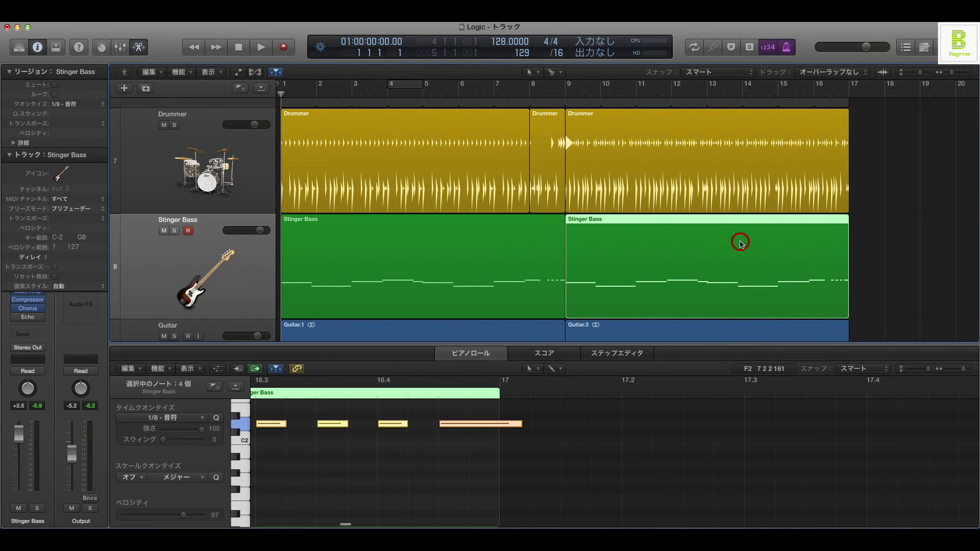
pyautogui.press('Delete')
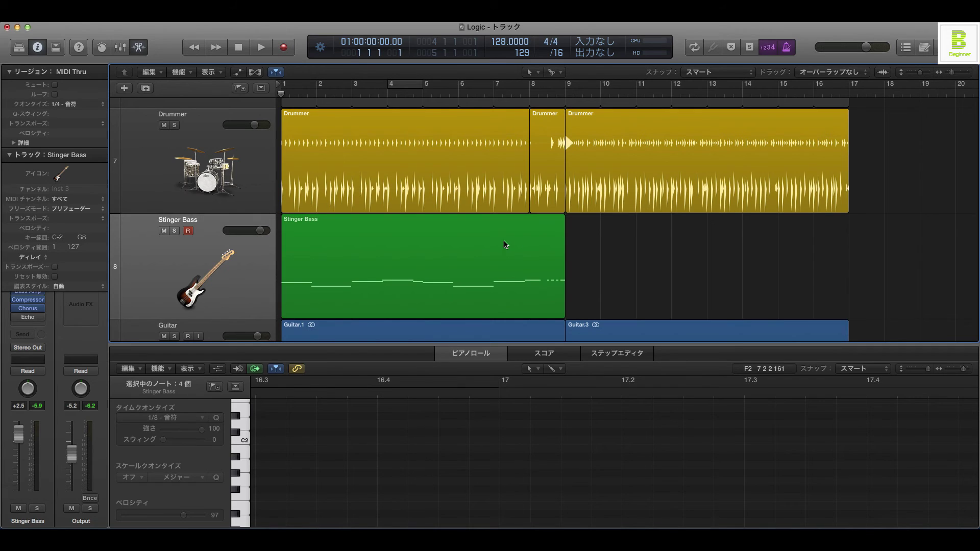
pyautogui.press('super+z')
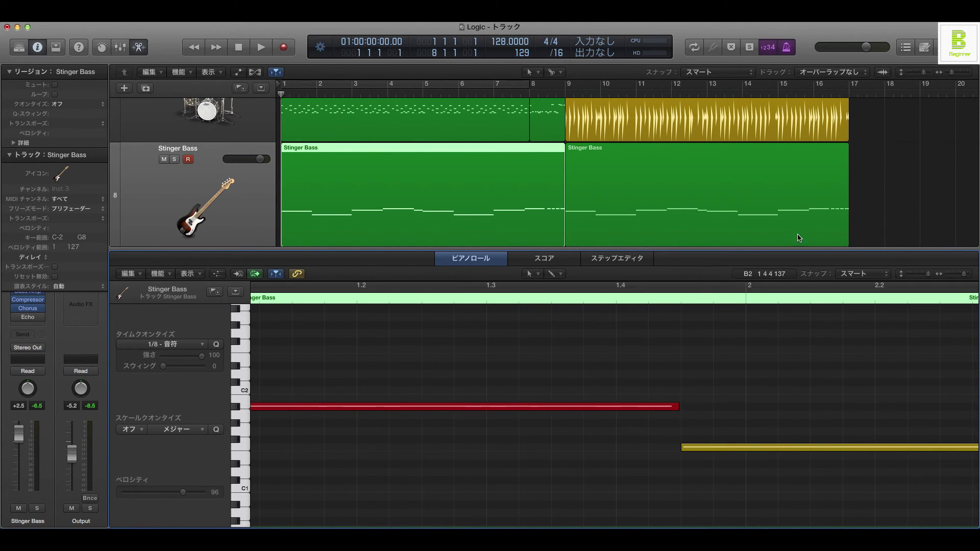
# Turn off the region quantize parameter of the copied Stinger Bass region at bar 9.
pyautogui.click(764, 214)
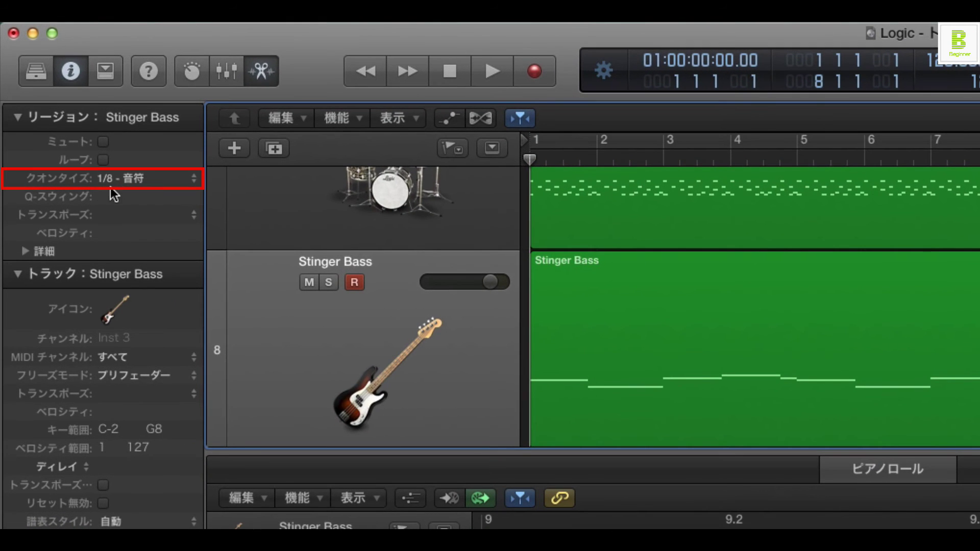
pyautogui.click(128, 181)
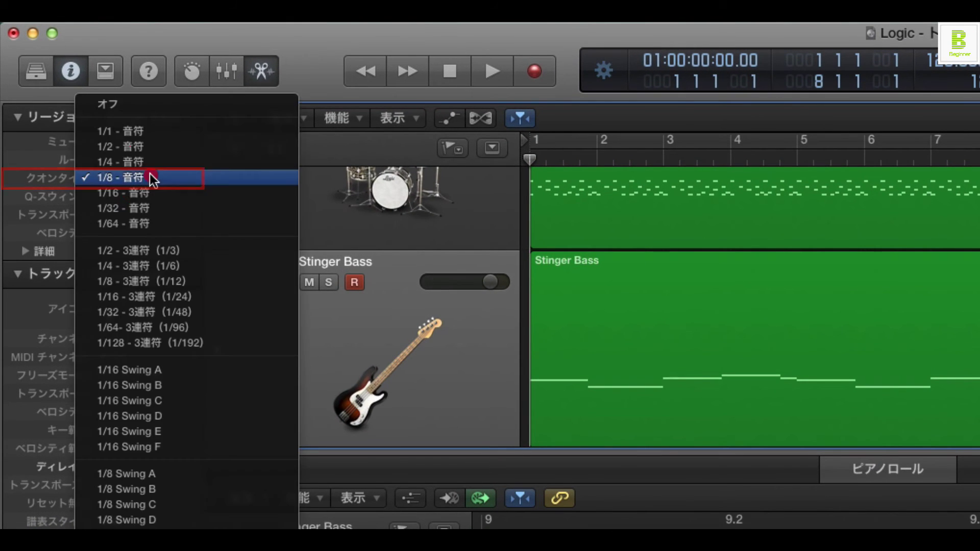
pyautogui.click(142, 105)
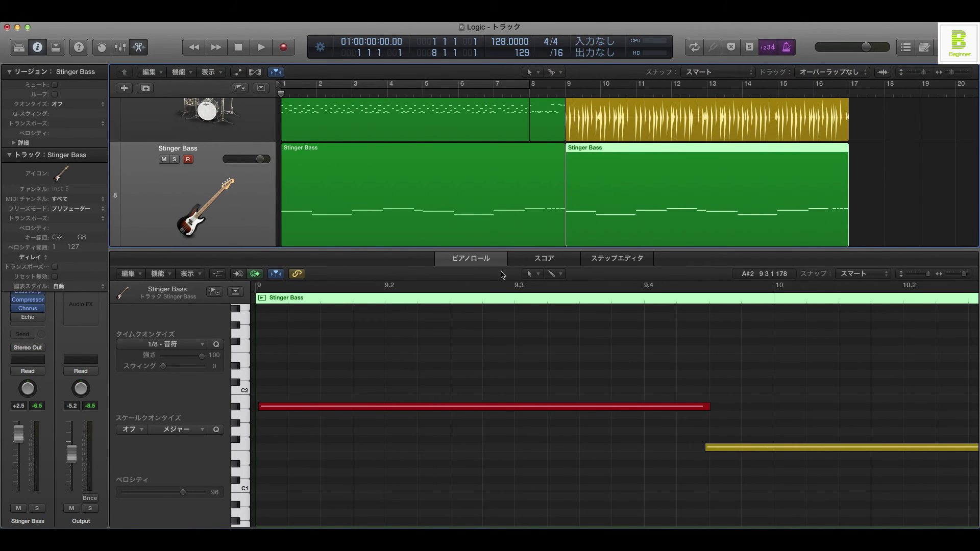
# Select all notes of the first Stinger Bass region in the piano roll and undo their quantization.
pyautogui.click(478, 233)
pyautogui.click(488, 299)
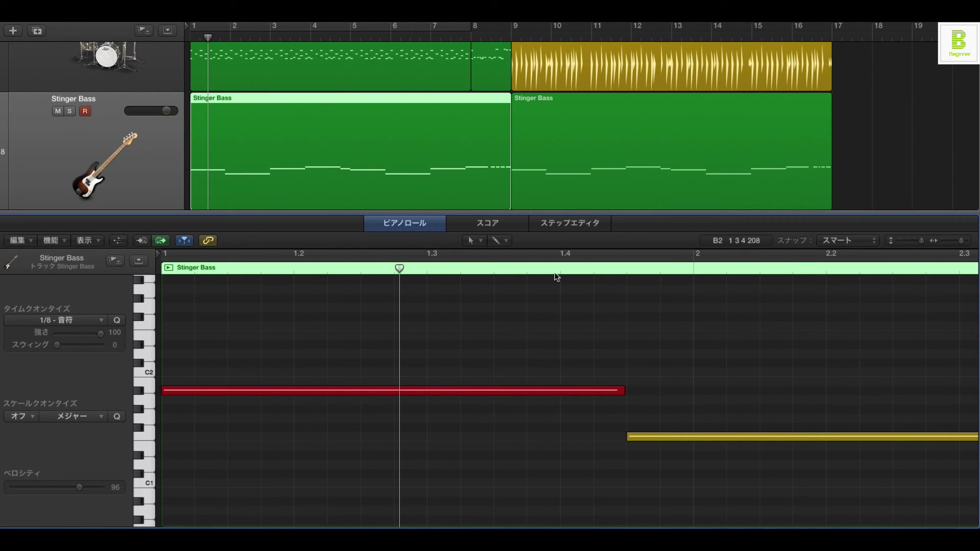
pyautogui.hscroll(5, 577, 358)
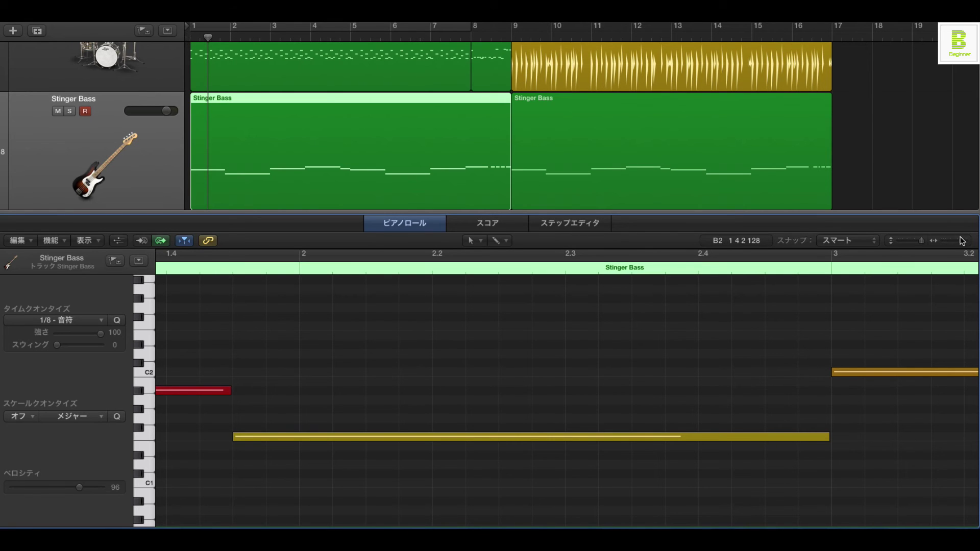
pyautogui.moveTo(962, 241); pyautogui.dragTo(945, 241)
pyautogui.press('super+a')
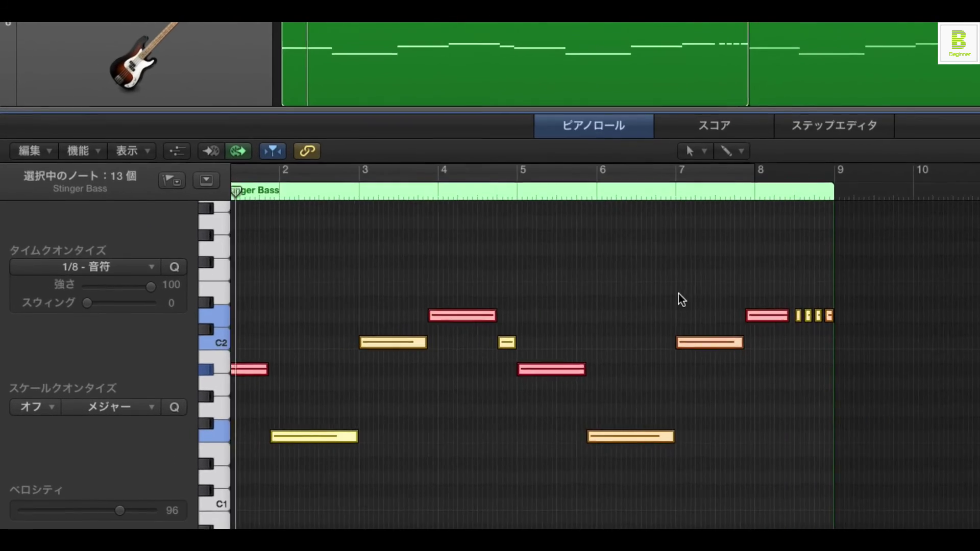
pyautogui.click(457, 188)
pyautogui.keyDown('ctrl'); pyautogui.keyDown('alt'); pyautogui.click(459, 231); pyautogui.keyUp('alt'); pyautogui.keyUp('ctrl')
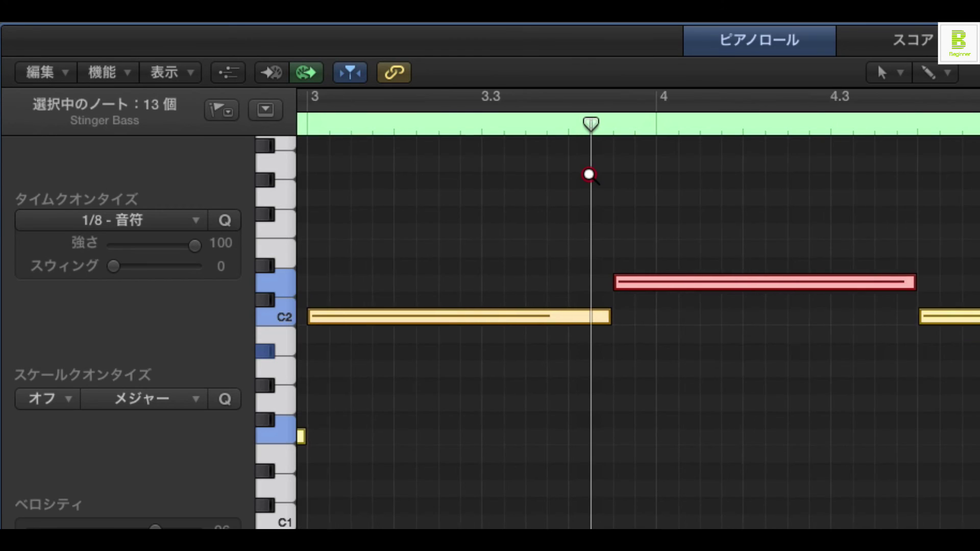
pyautogui.keyDown('ctrl'); pyautogui.keyDown('alt'); pyautogui.click(589, 174); pyautogui.keyUp('alt'); pyautogui.keyUp('ctrl')
pyautogui.click(123, 72)
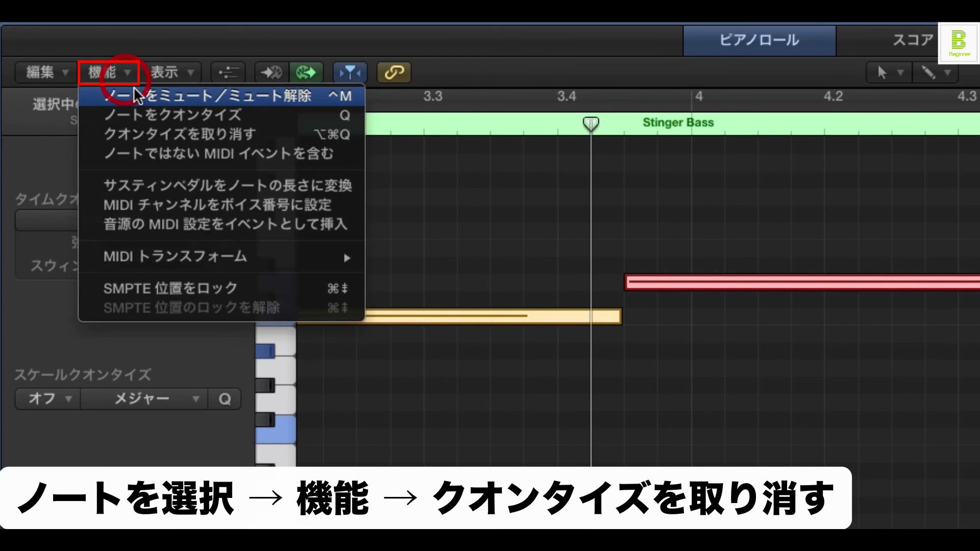
pyautogui.click(189, 135)
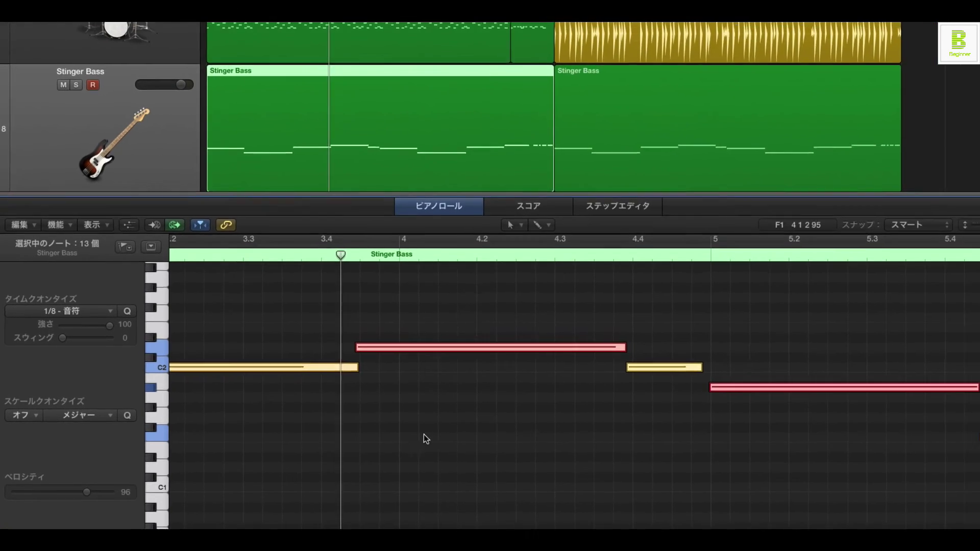
# Delete the copied Stinger Bass region that starts at bar 9.
pyautogui.click(684, 167)
pyautogui.press('Delete')
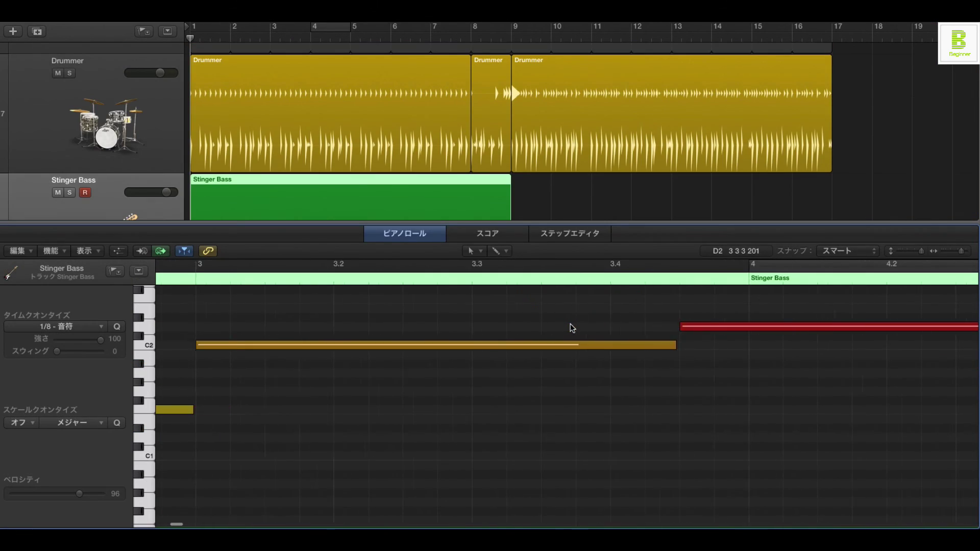
# Examine the timing of the remaining Stinger Bass notes from bar 1 to bar 5 in the piano roll.
pyautogui.hscroll(-10, 566, 325)
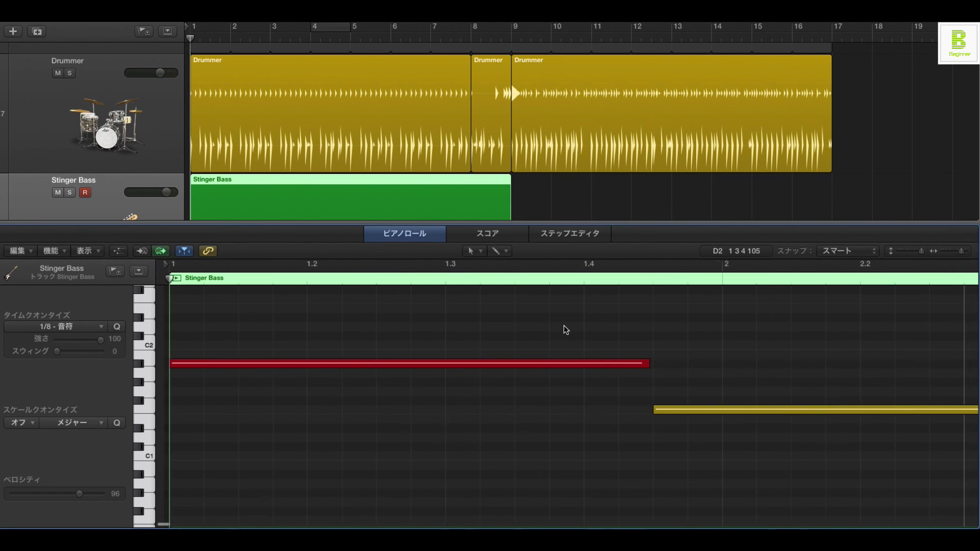
pyautogui.hscroll(10, 563, 328)
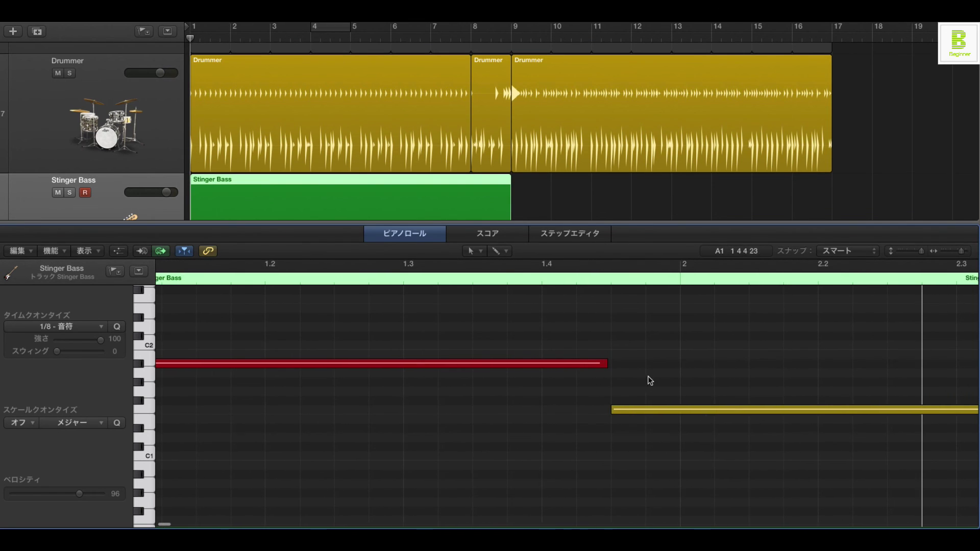
pyautogui.hscroll(13, 727, 366)
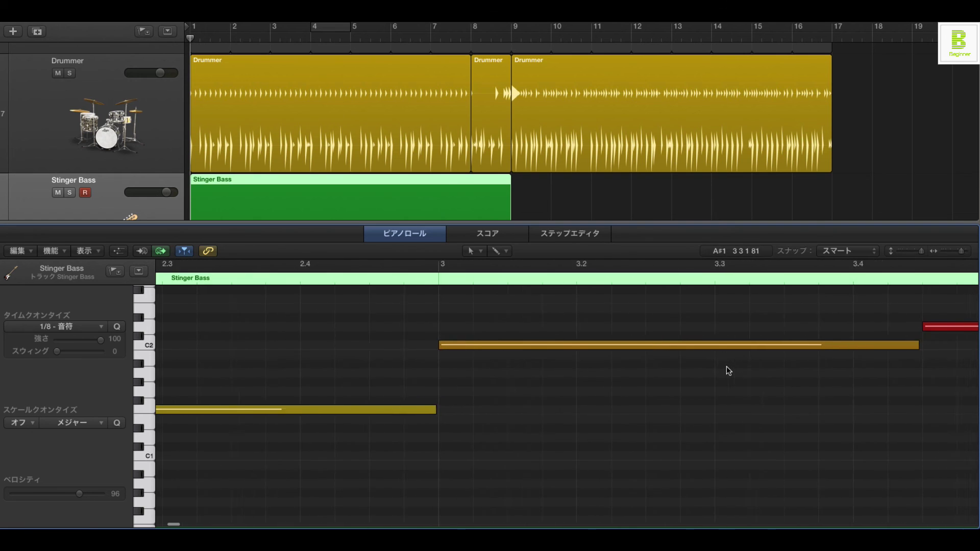
pyautogui.hscroll(13, 721, 369)
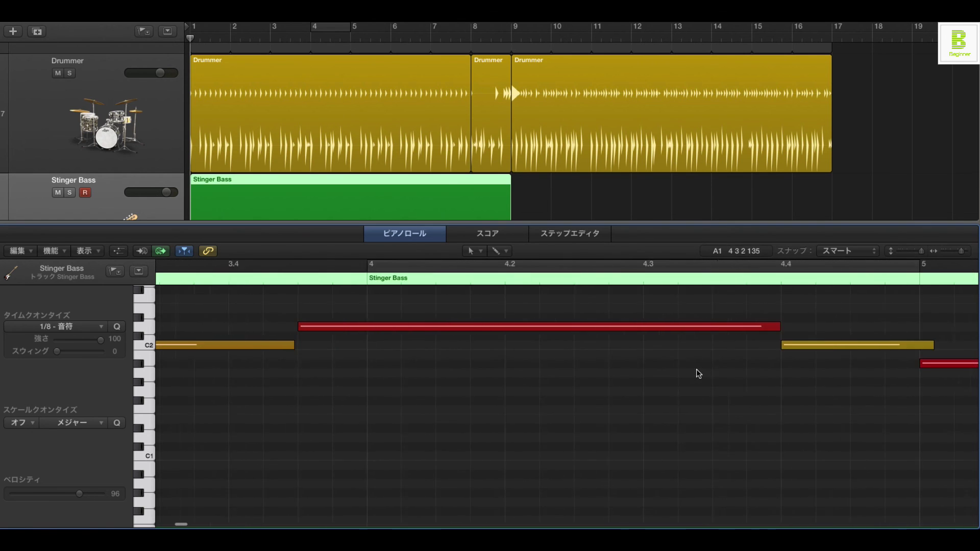